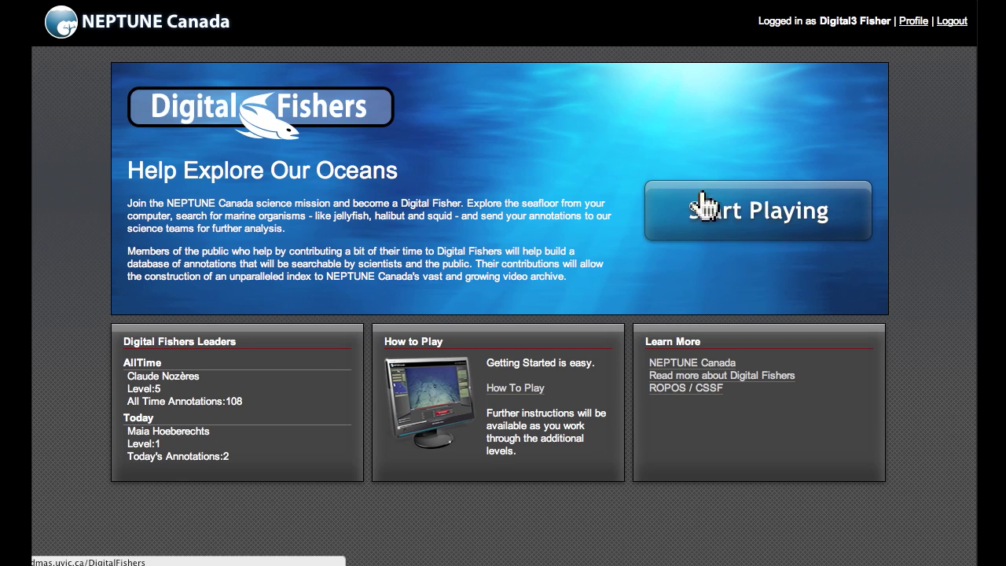
- Start playing Digital Fishers and replay the first dive video clip
{"action": "left_click", "coordinate": [674, 228]}
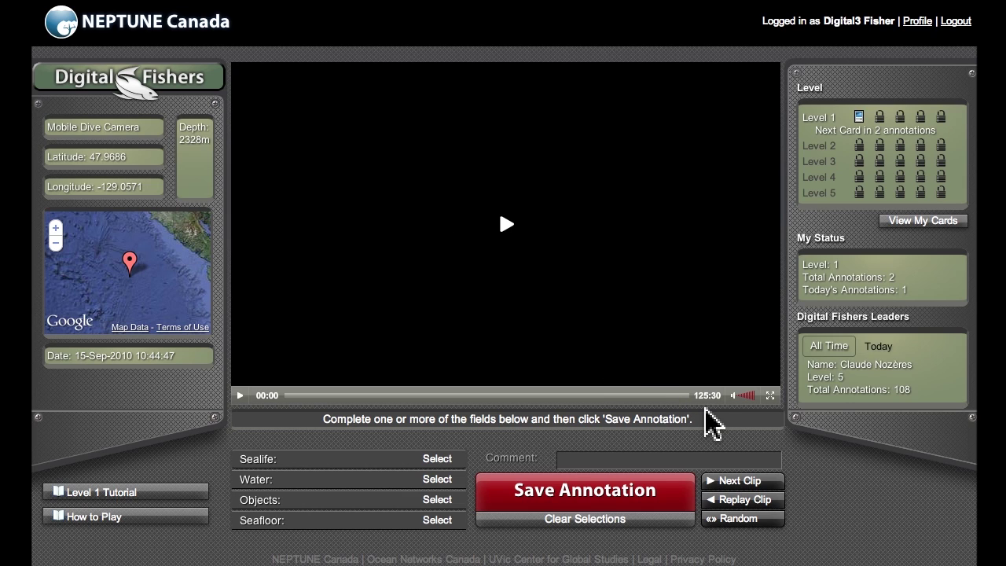
{"action": "left_click", "coordinate": [777, 506]}
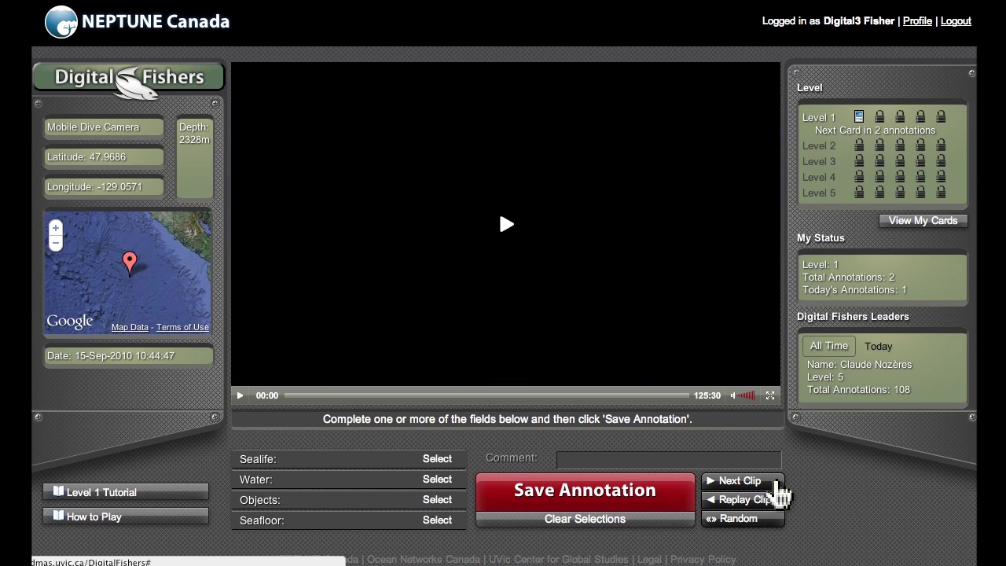
- Advance through the next dive clips and load a random clip
{"action": "left_click", "coordinate": [779, 489]}
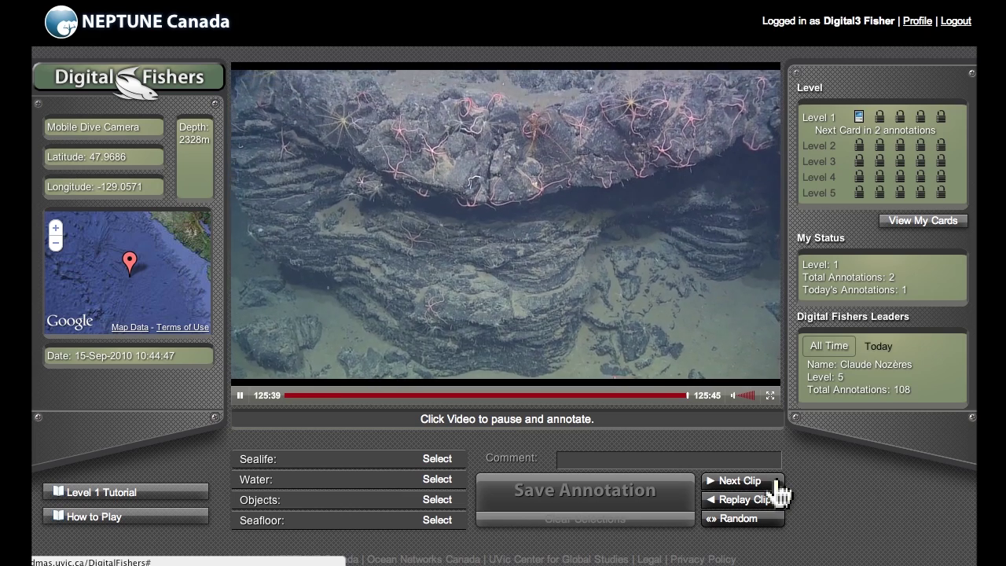
{"action": "left_click", "coordinate": [778, 483]}
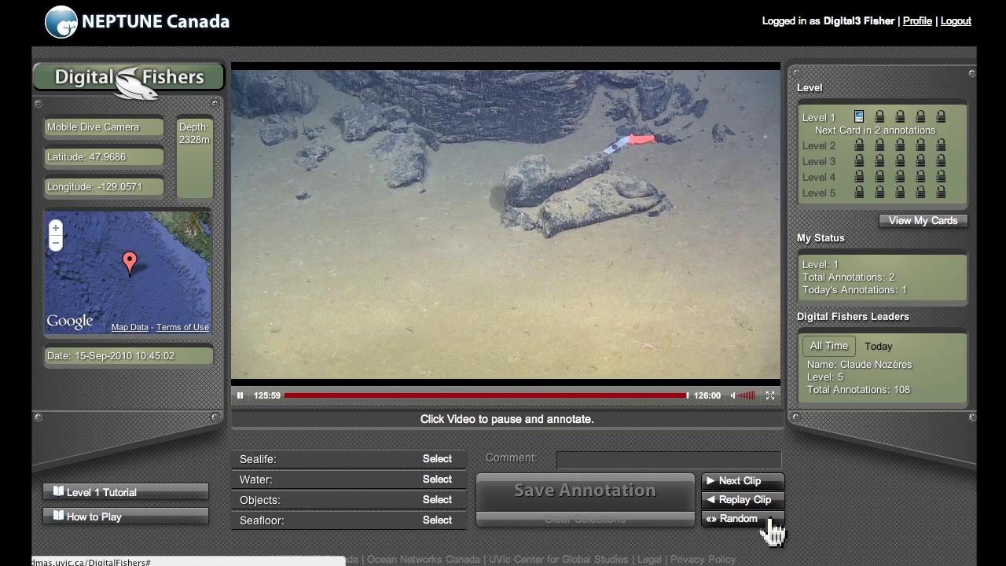
{"action": "left_click", "coordinate": [770, 520]}
{"action": "left_click", "coordinate": [770, 522]}
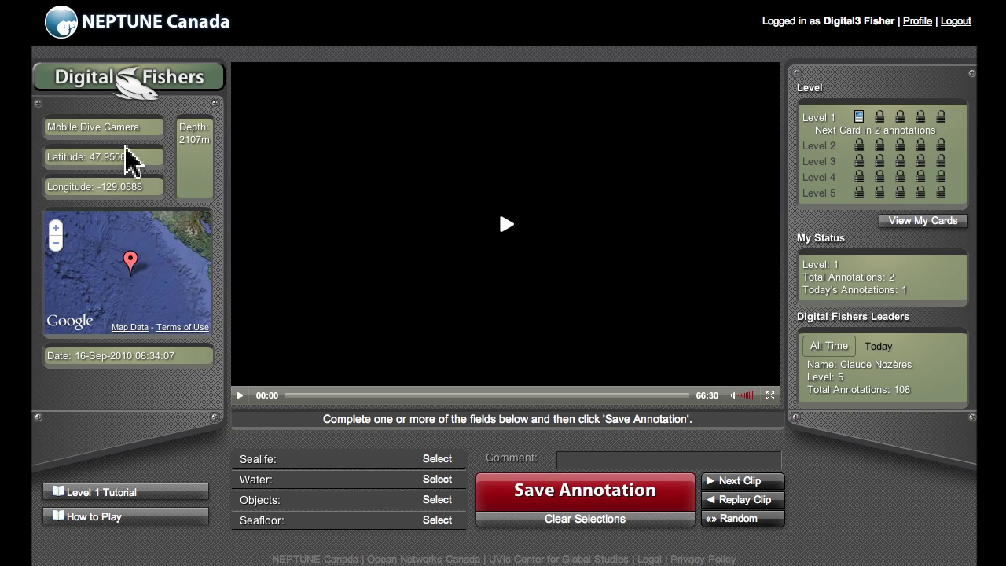
- Examine the random clip's coordinates, depth and recording date, and view its marker on the map zoomed out to the world and back in
{"action": "left_click_drag", "start_coordinate": [49, 134], "coordinate": [201, 166]}
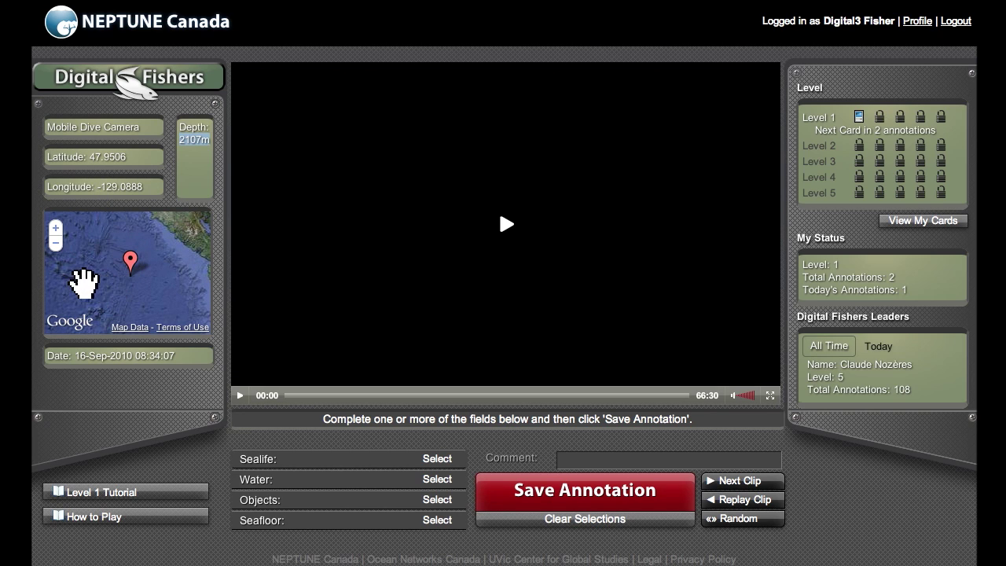
{"action": "double_click", "coordinate": [55, 244]}
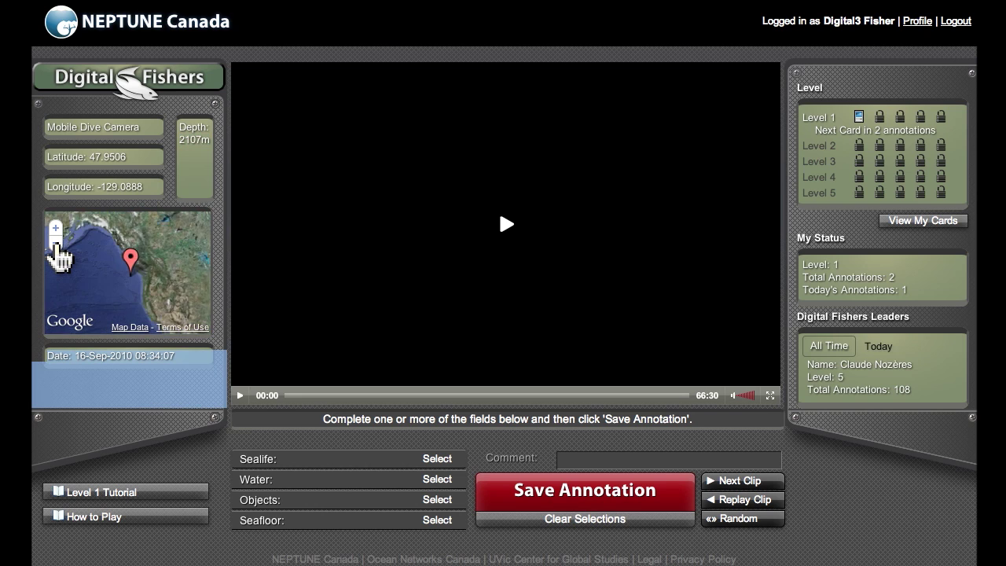
{"action": "left_click", "coordinate": [55, 243]}
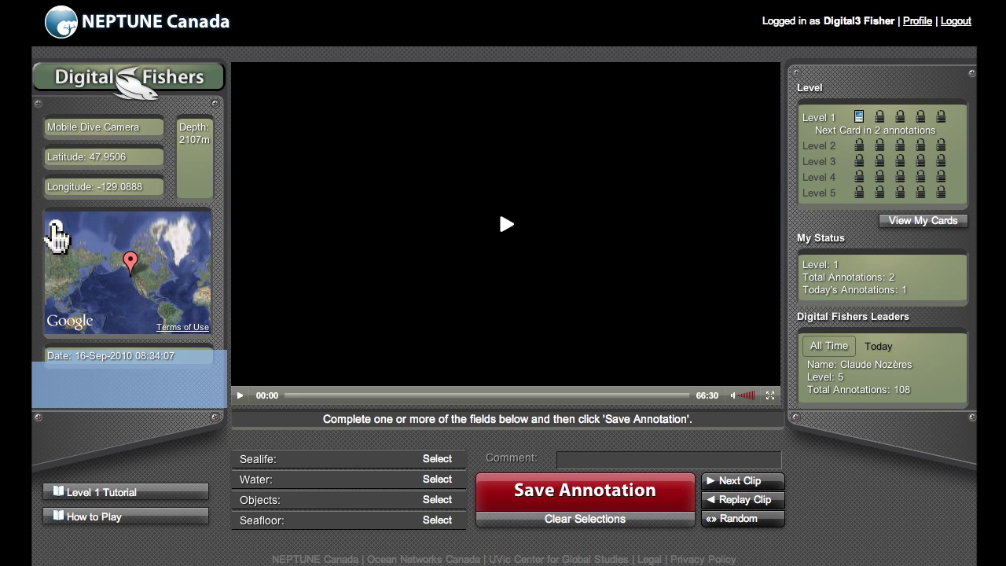
{"action": "double_click", "coordinate": [55, 225]}
{"action": "double_click", "coordinate": [55, 226]}
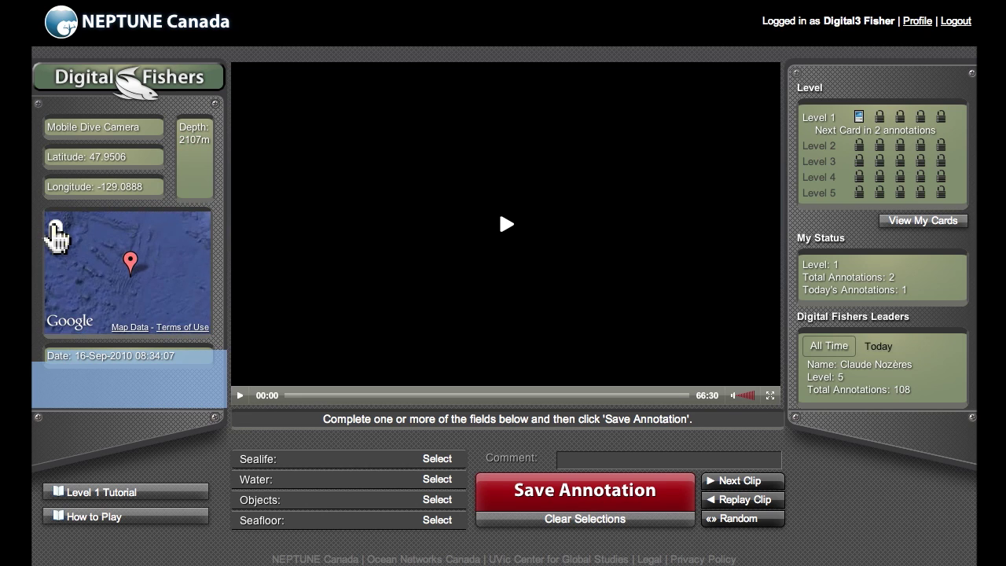
{"action": "left_click", "coordinate": [56, 226]}
{"action": "left_click", "coordinate": [55, 226]}
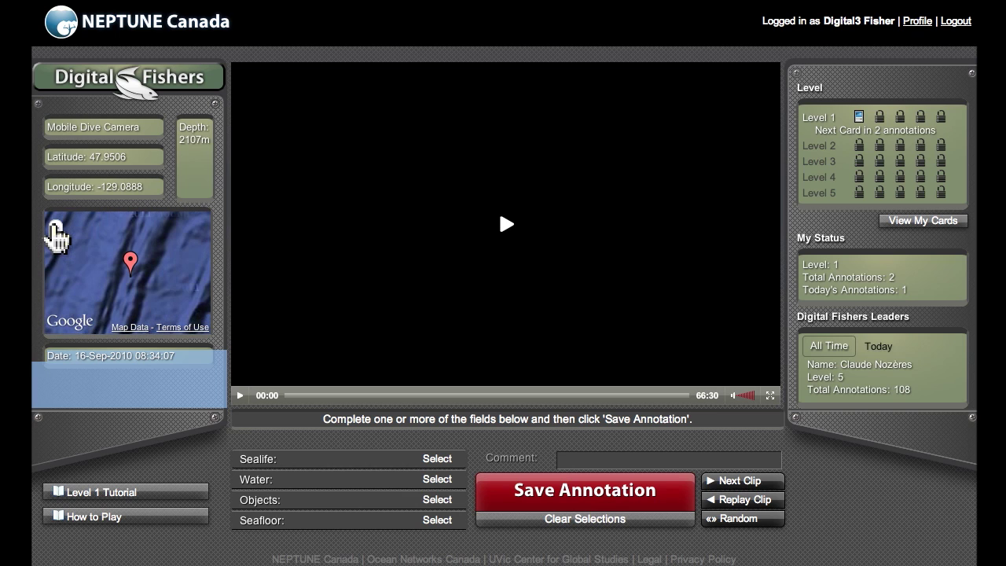
{"action": "left_click", "coordinate": [55, 225]}
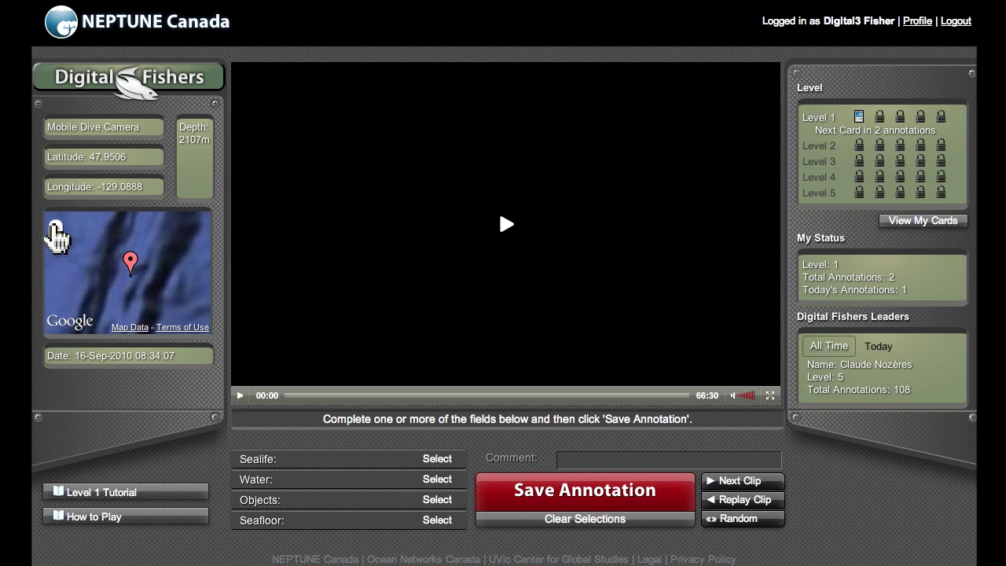
{"action": "left_click_drag", "start_coordinate": [49, 364], "coordinate": [178, 359]}
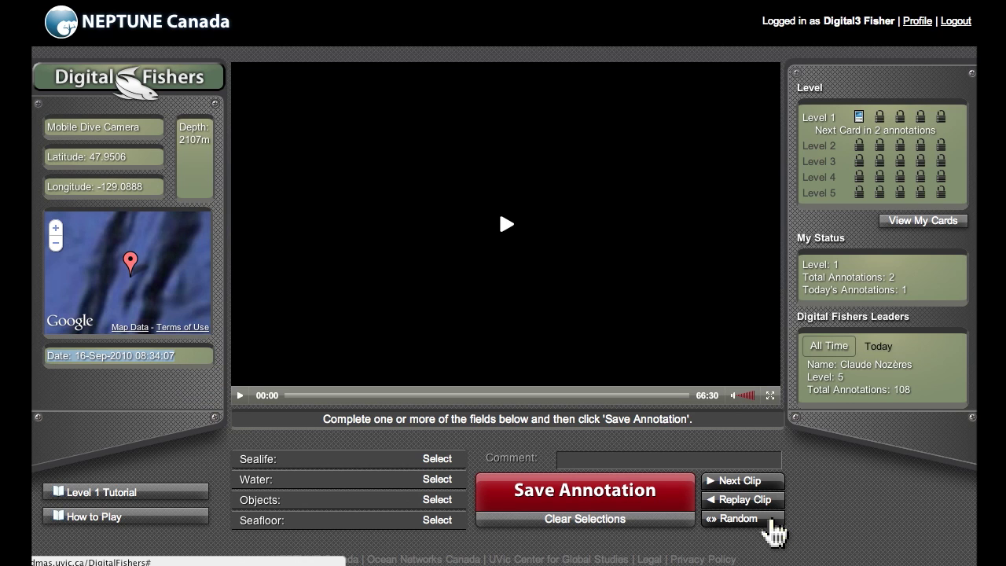
- Load further random clips and pause playback at 27:35 on the view of the rocky seafloor
{"action": "left_click", "coordinate": [773, 525]}
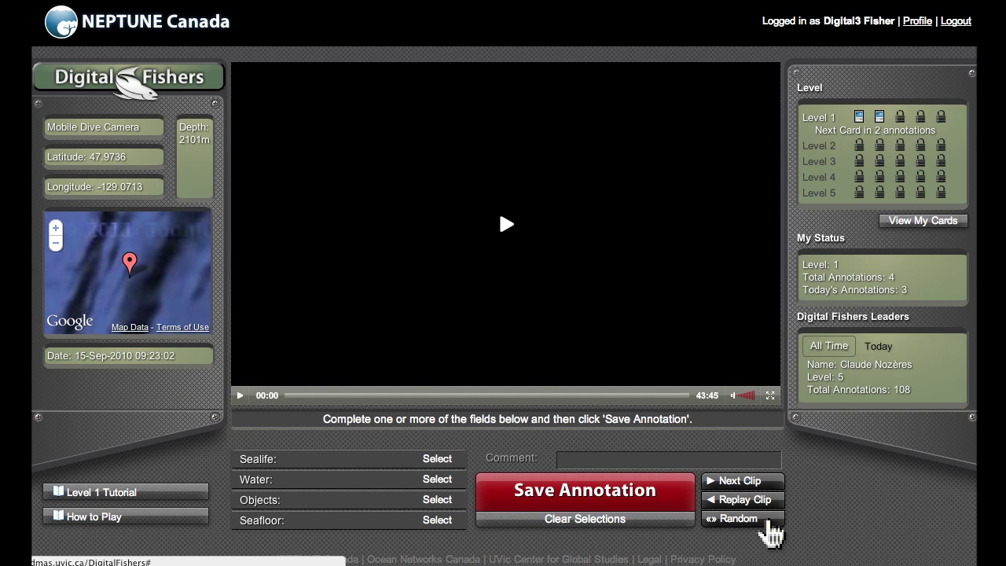
{"action": "left_click", "coordinate": [770, 535]}
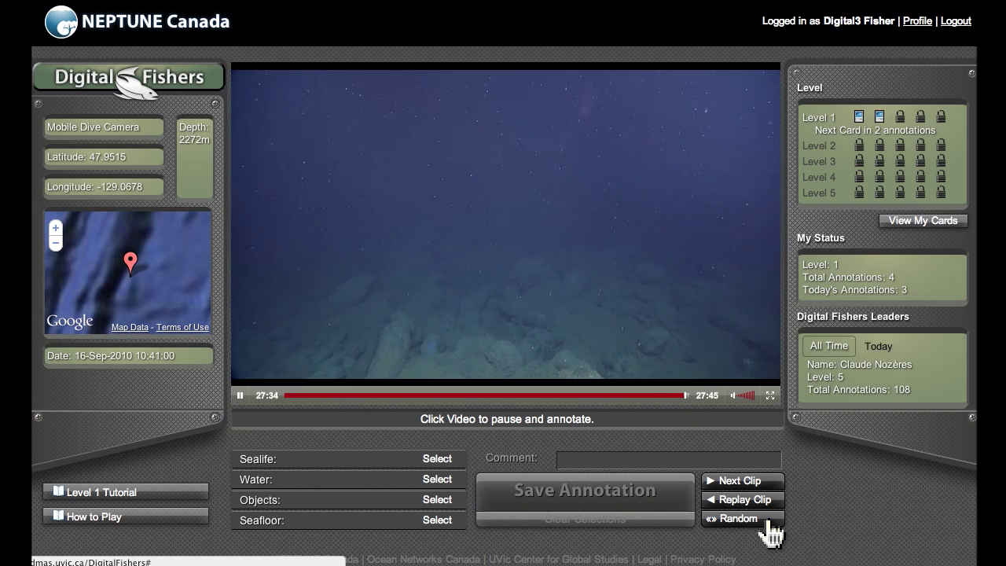
{"action": "left_click", "coordinate": [417, 361]}
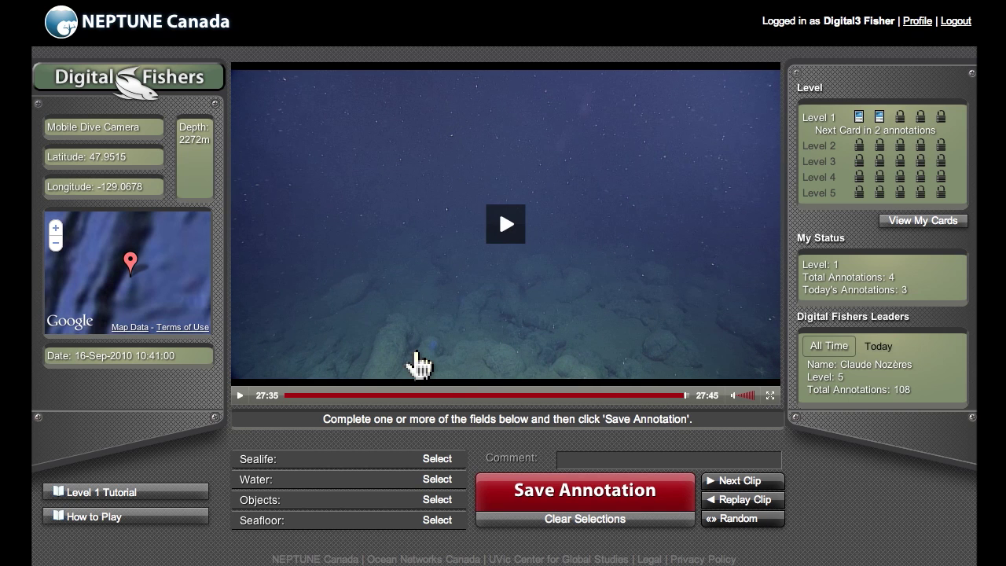
- Save an annotation for the paused clip with Uneven seafloor, Clear water, sealife Absence and the comment "This is a rocky place."
{"action": "left_click", "coordinate": [436, 525]}
{"action": "left_click", "coordinate": [490, 543]}
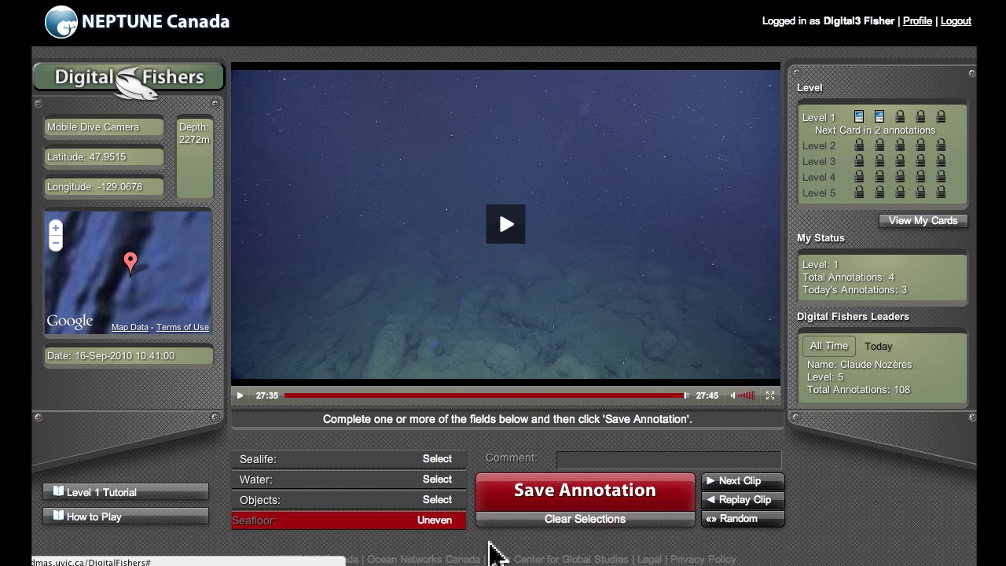
{"action": "left_click", "coordinate": [425, 480]}
{"action": "left_click", "coordinate": [495, 494]}
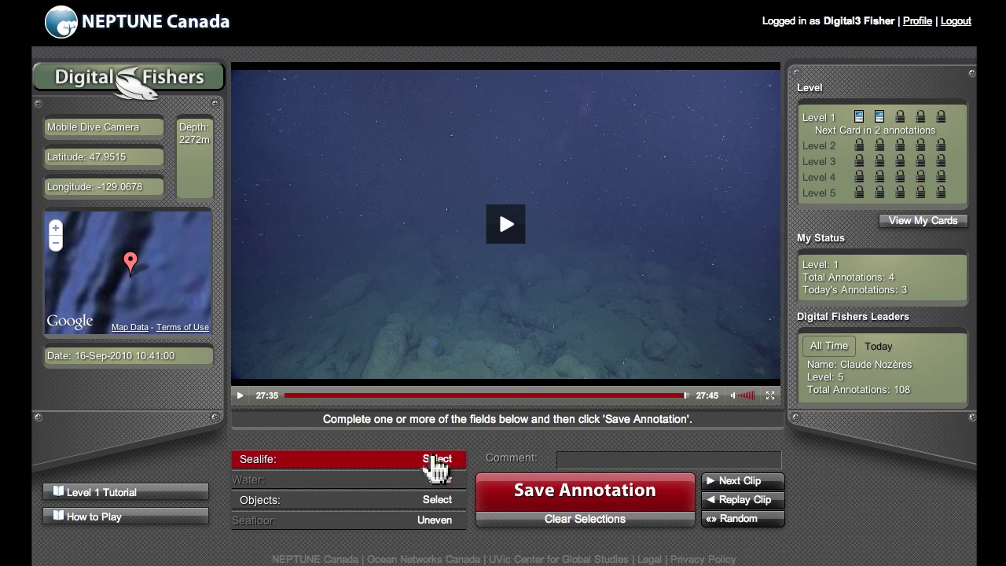
{"action": "left_click", "coordinate": [434, 462]}
{"action": "left_click", "coordinate": [495, 486]}
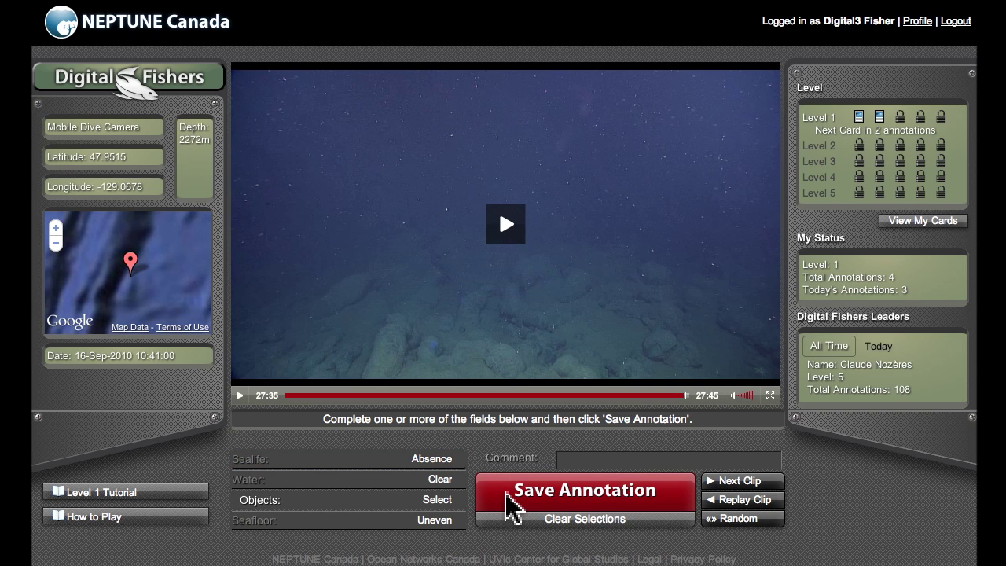
{"action": "left_click", "coordinate": [585, 460]}
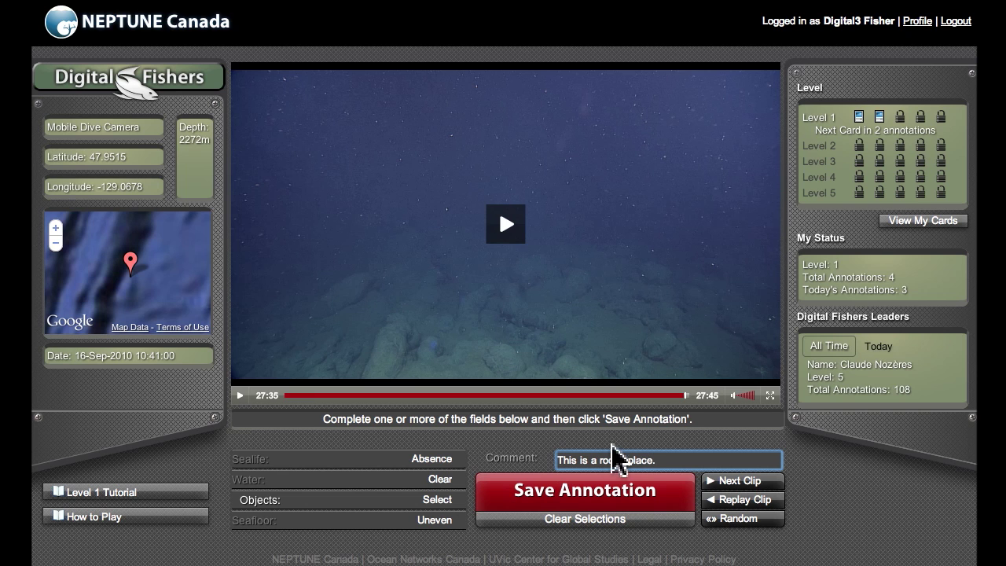
{"action": "left_click", "coordinate": [676, 502]}
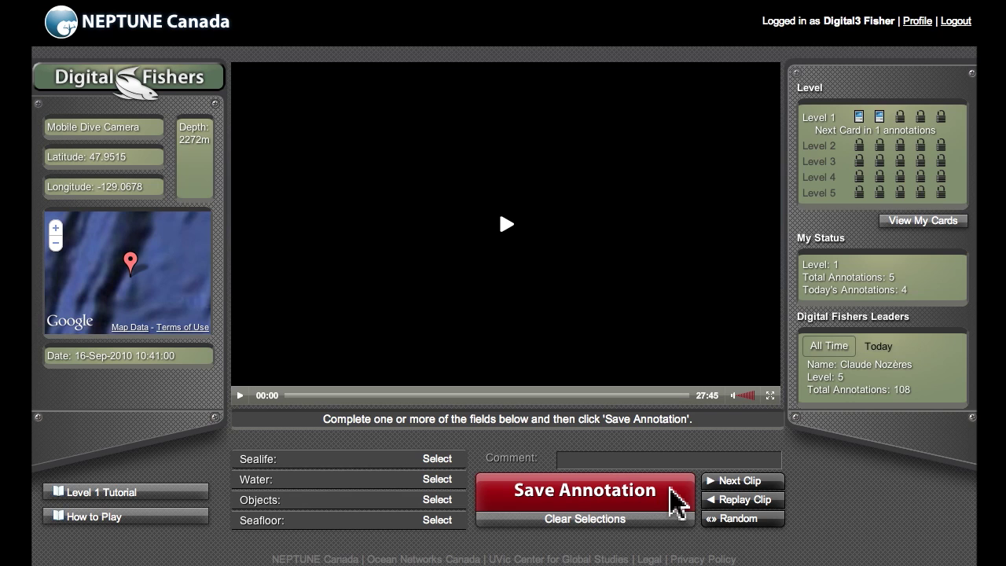
- Load another random clip and pause its replay at 42:19
{"action": "left_click", "coordinate": [771, 520]}
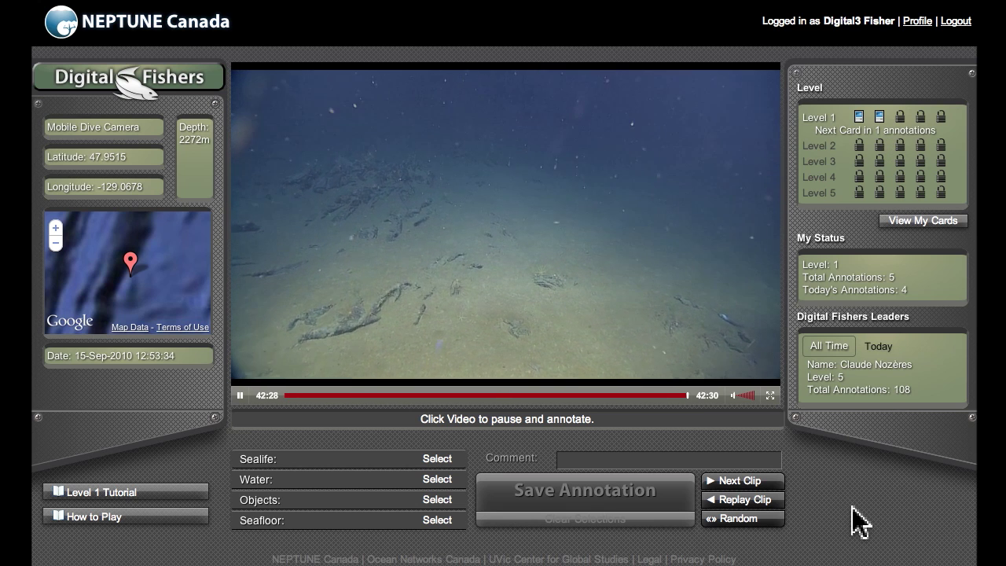
{"action": "left_click", "coordinate": [777, 500]}
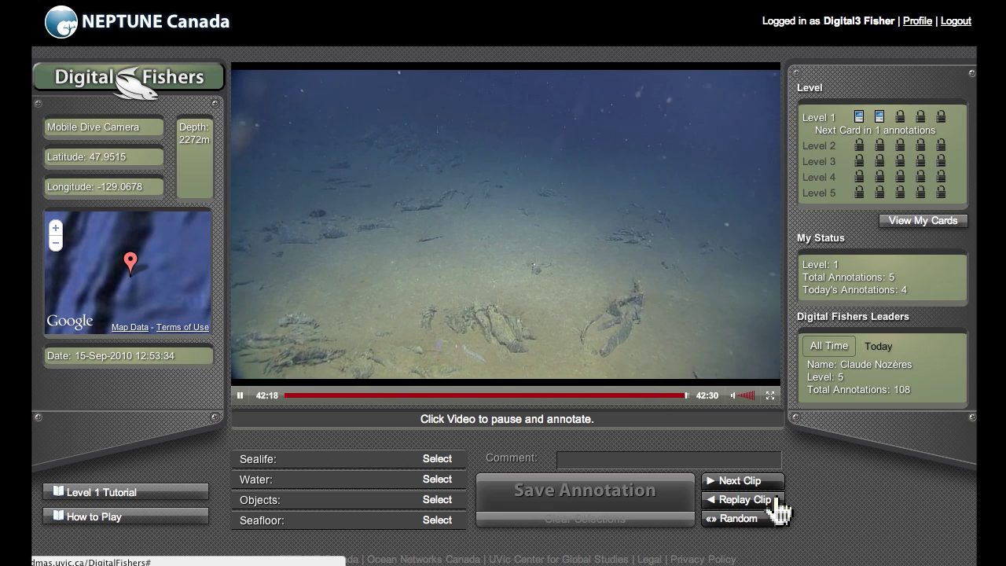
{"action": "left_click", "coordinate": [629, 336]}
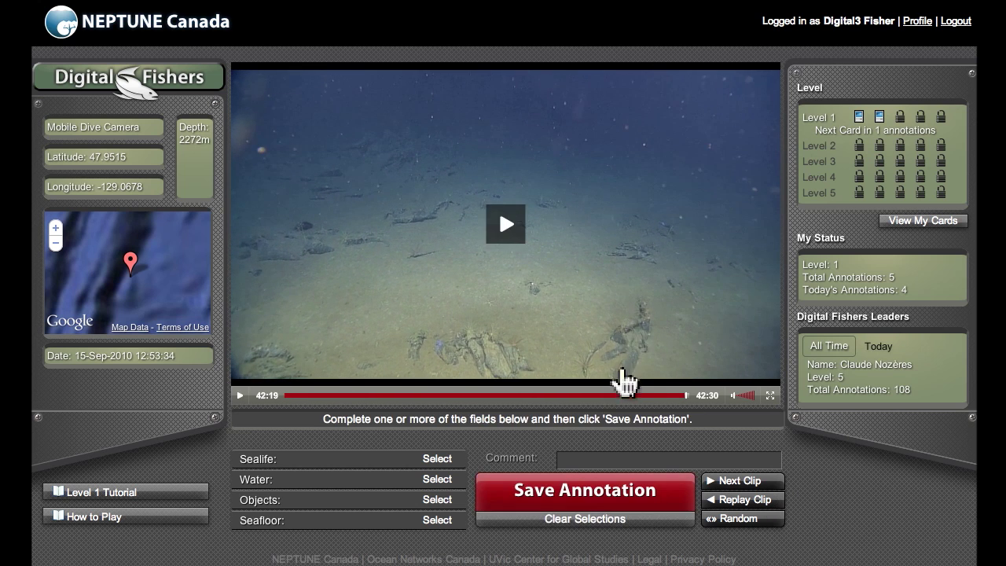
- Annotate the paused clip with Uneven seafloor and Clear water, and open the comment for entry
{"action": "left_click", "coordinate": [441, 521]}
{"action": "left_click", "coordinate": [481, 546]}
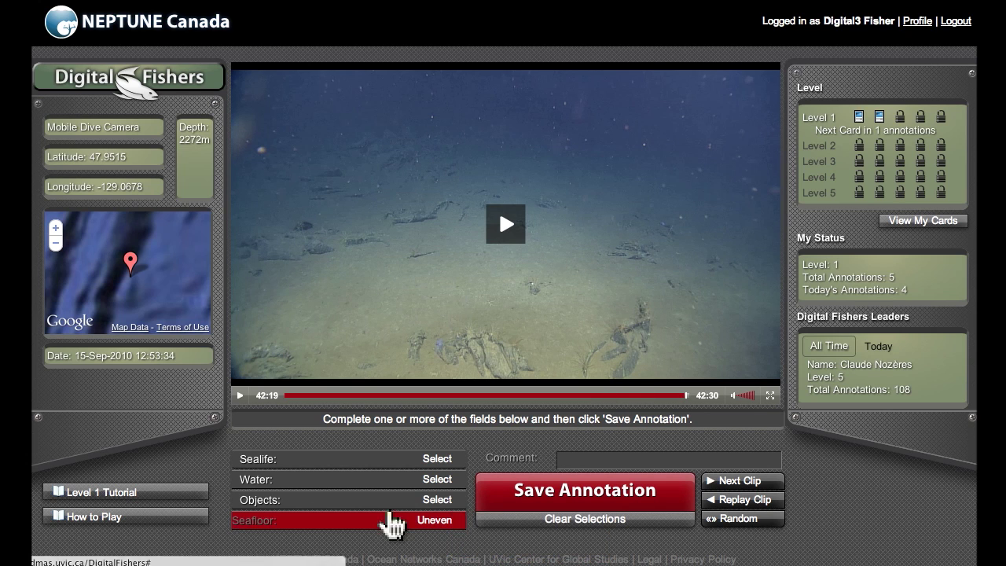
{"action": "left_click", "coordinate": [437, 487]}
{"action": "left_click", "coordinate": [493, 493]}
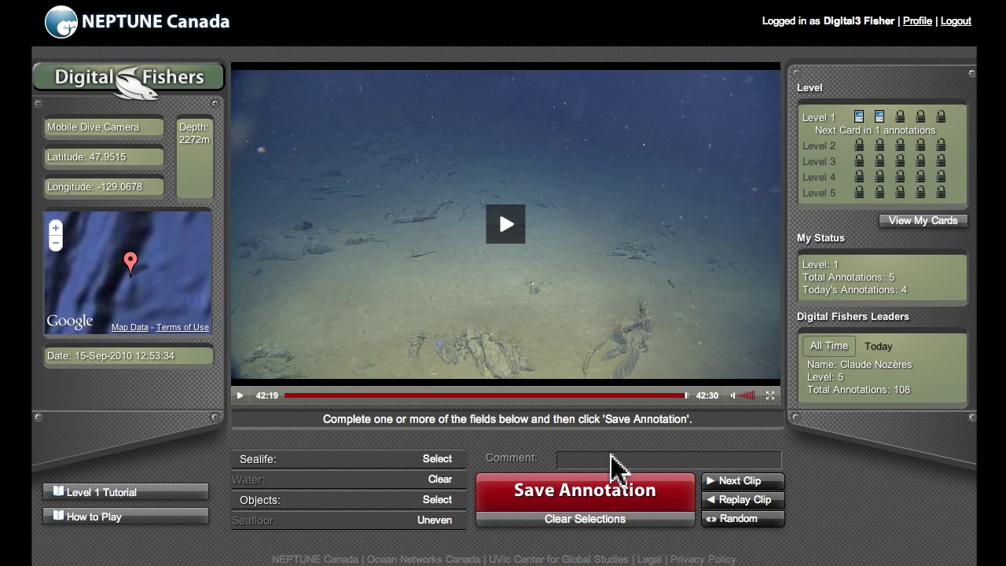
{"action": "left_click", "coordinate": [567, 460]}
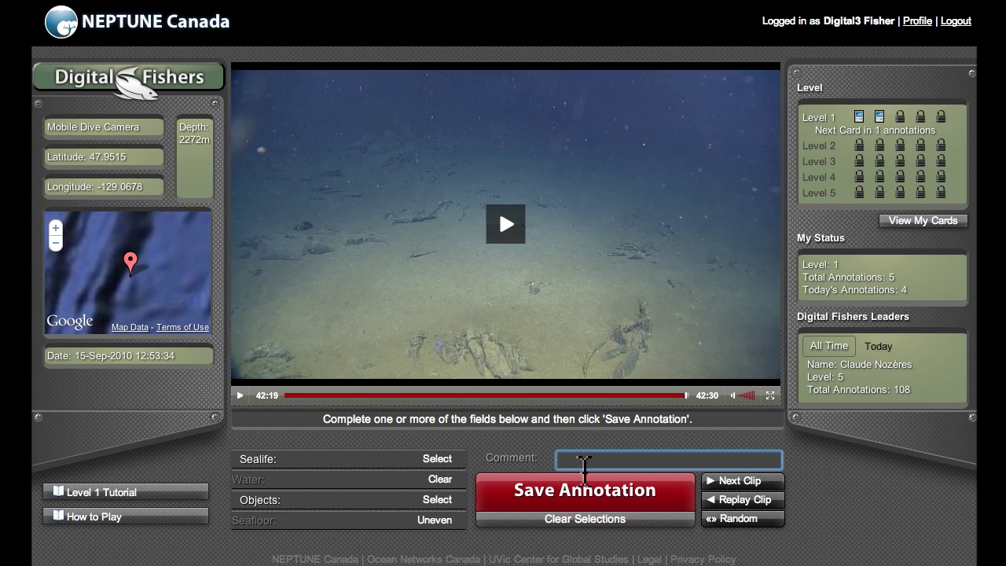
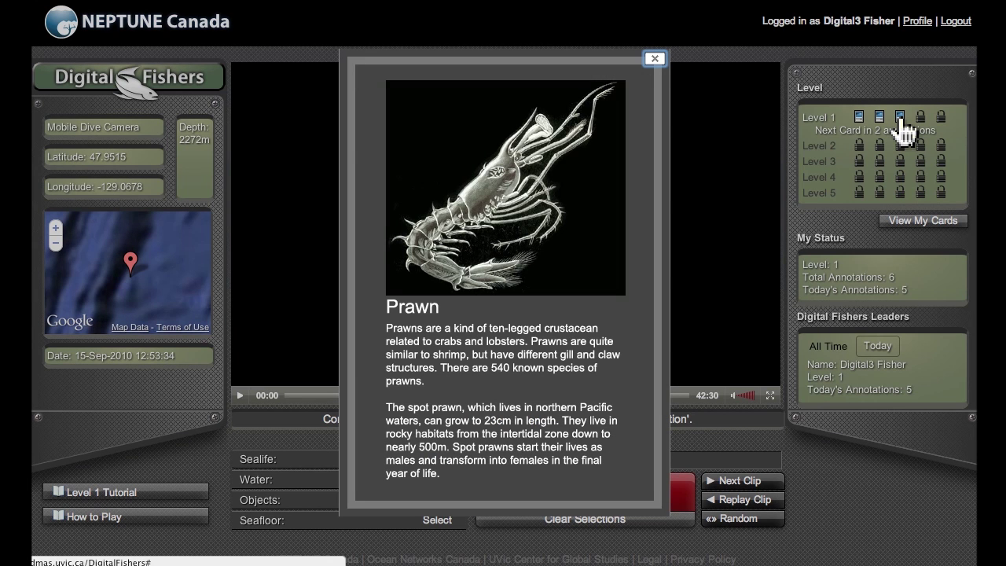
- Close the Prawn card and view the earned Squat Lobster and Crab cards of Level 1
{"action": "left_click", "coordinate": [655, 61]}
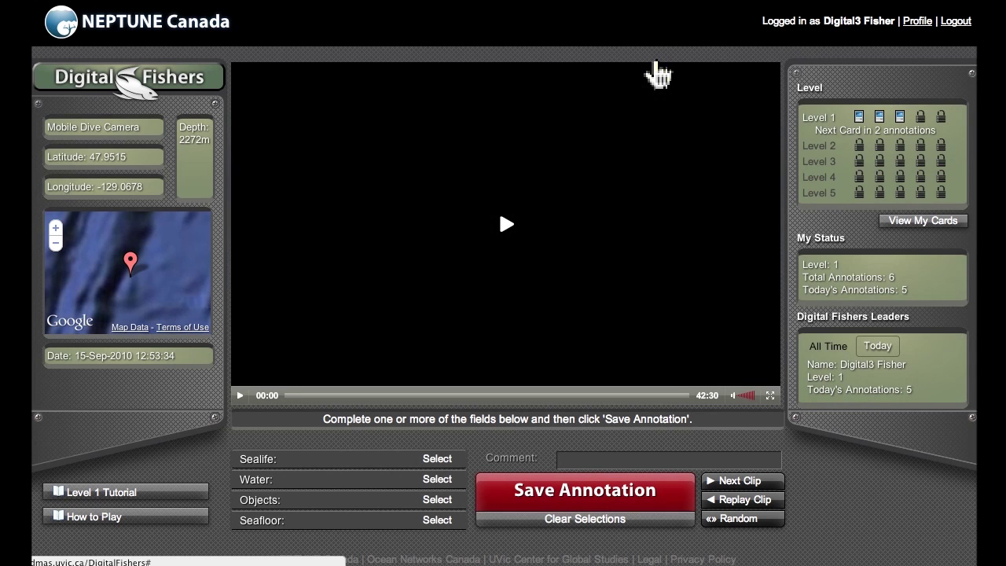
{"action": "left_click", "coordinate": [882, 118]}
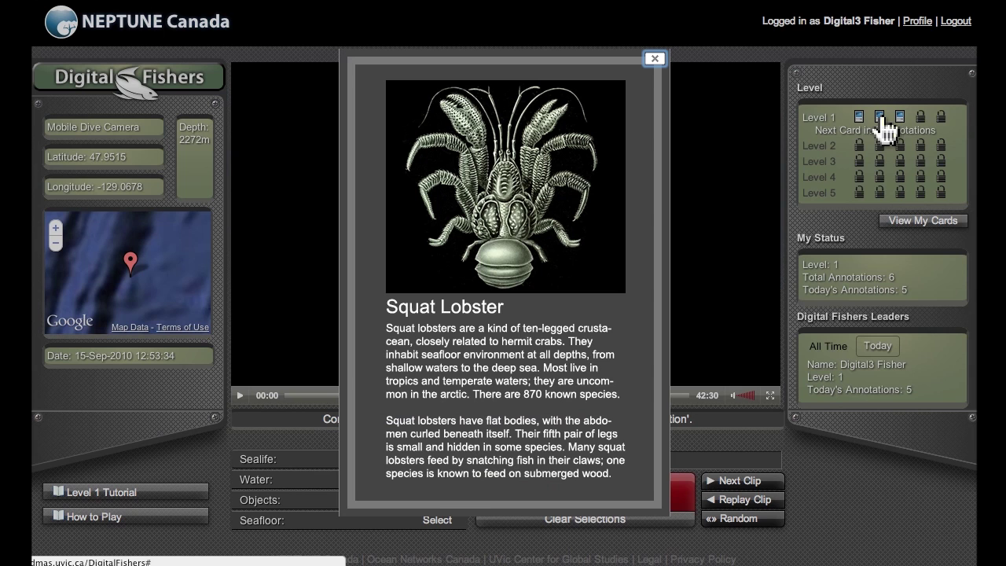
{"action": "left_click", "coordinate": [655, 59]}
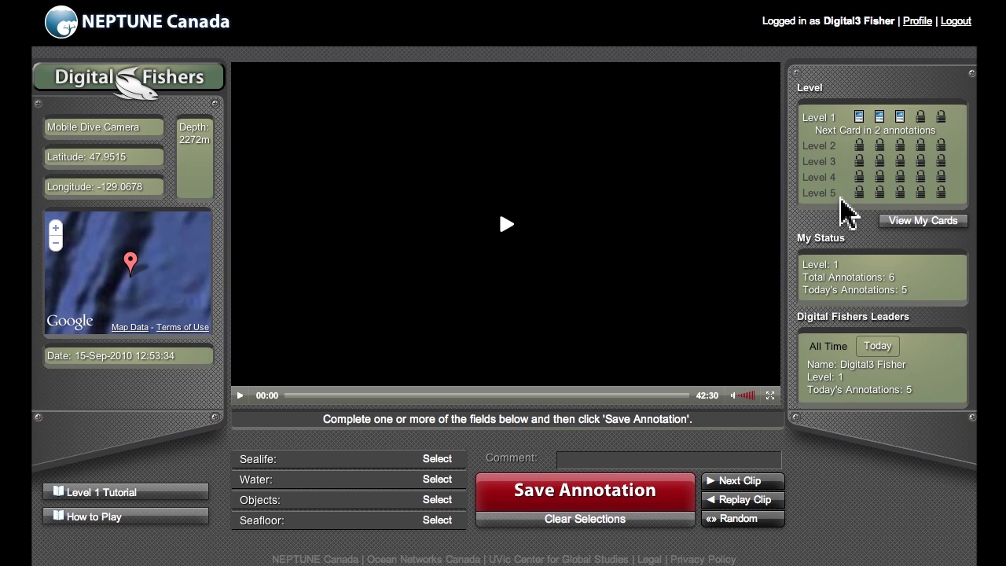
{"action": "left_click", "coordinate": [860, 117]}
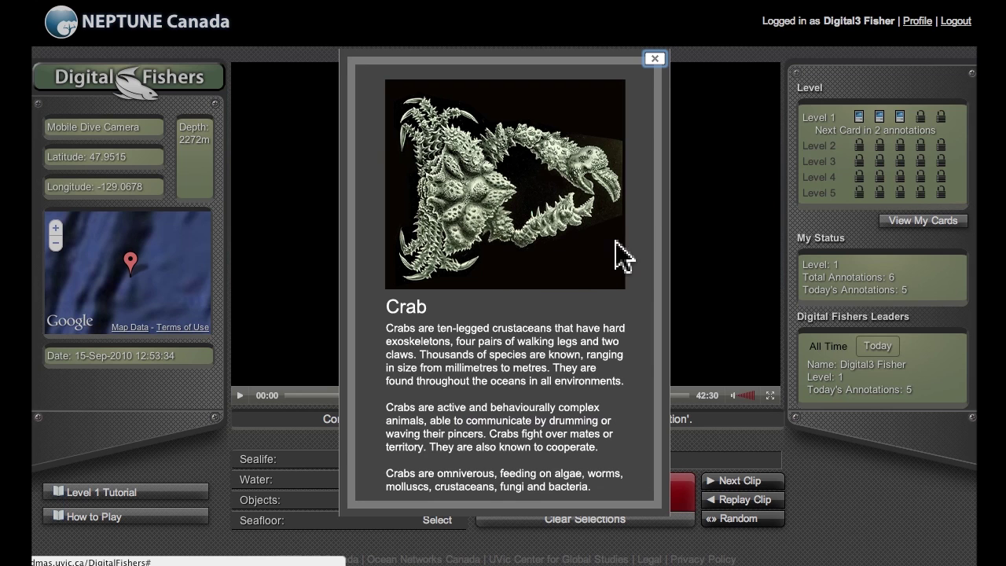
{"action": "left_click", "coordinate": [655, 60]}
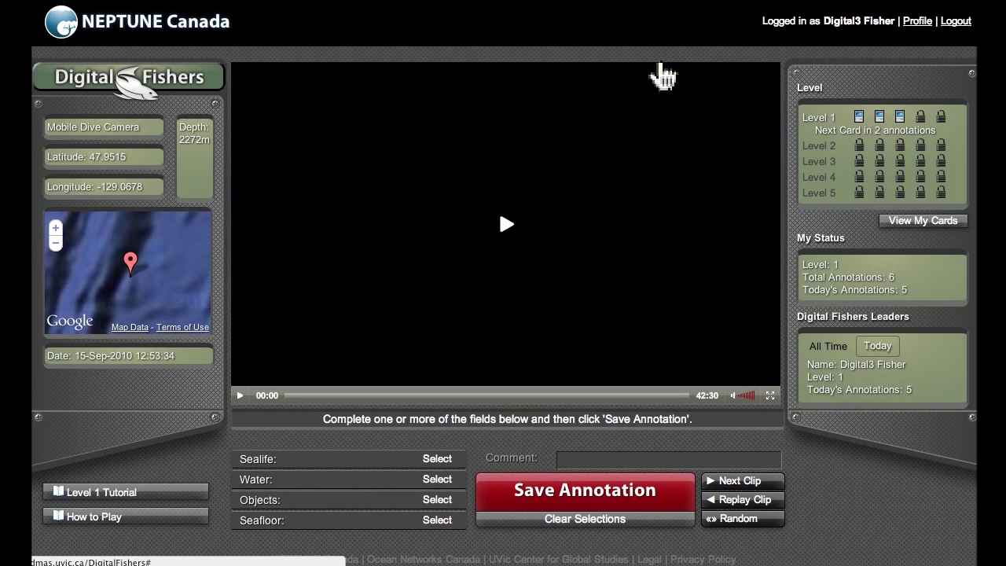
- Open the full card collection and view the Squat Lobster card from it
{"action": "left_click", "coordinate": [938, 224]}
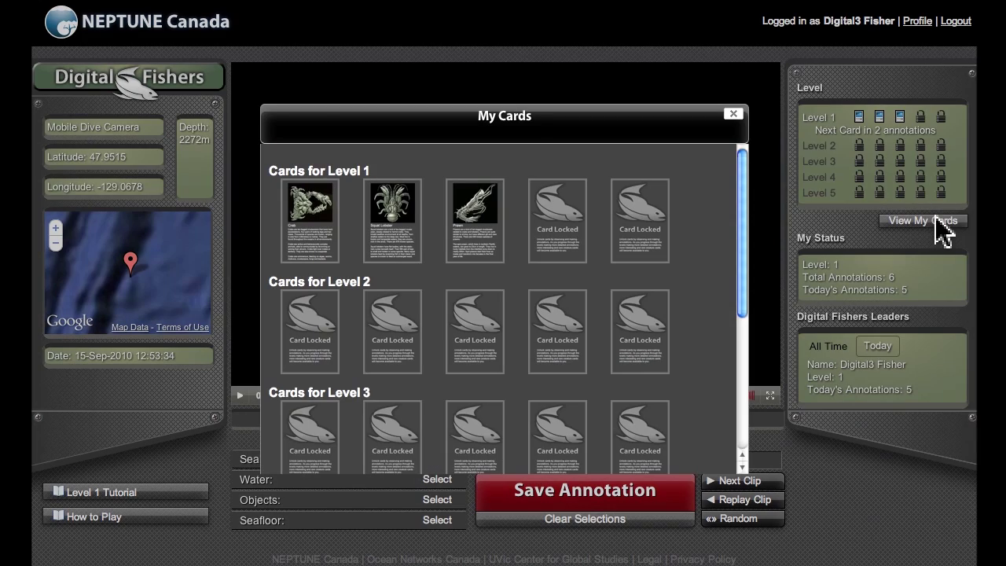
{"action": "left_click", "coordinate": [393, 220]}
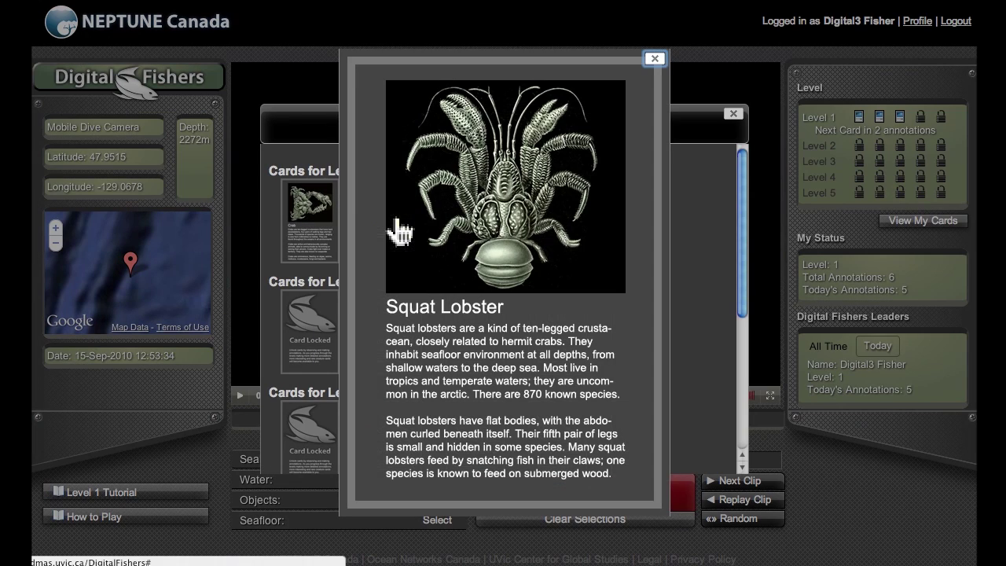
{"action": "left_click", "coordinate": [658, 66]}
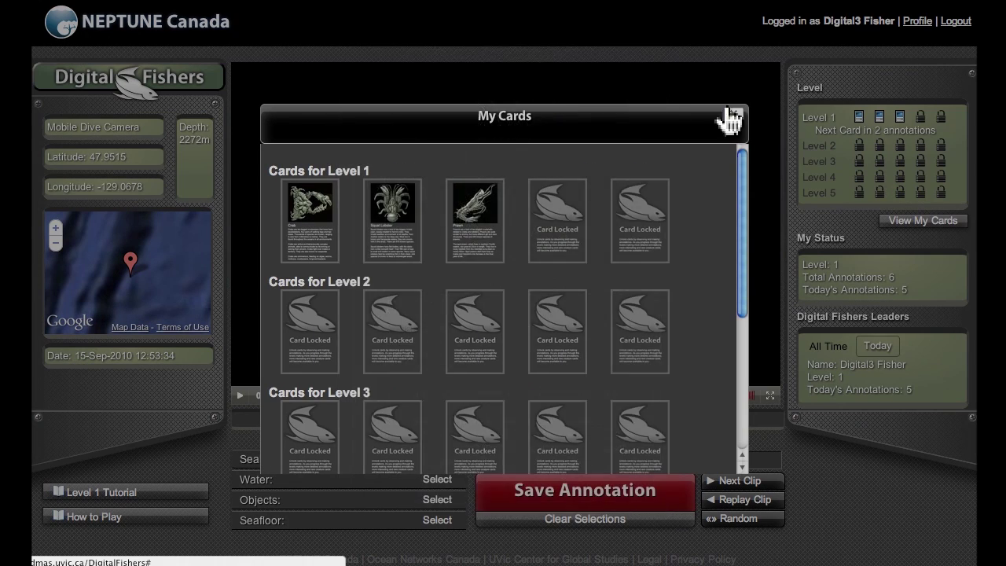
- Close the card collection and examine the level and annotation counts under My Status
{"action": "left_click", "coordinate": [731, 116]}
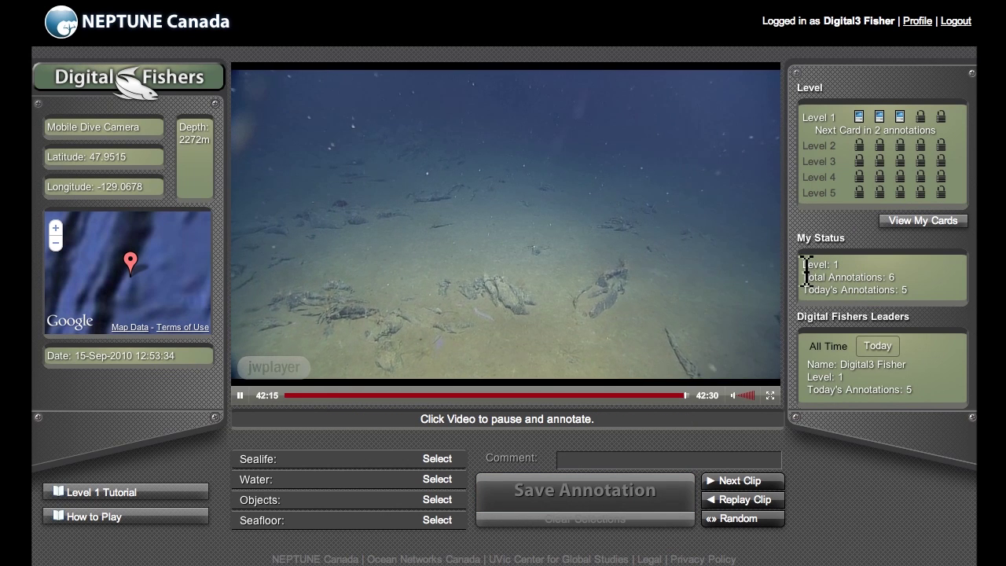
{"action": "left_click_drag", "start_coordinate": [801, 265], "coordinate": [921, 289]}
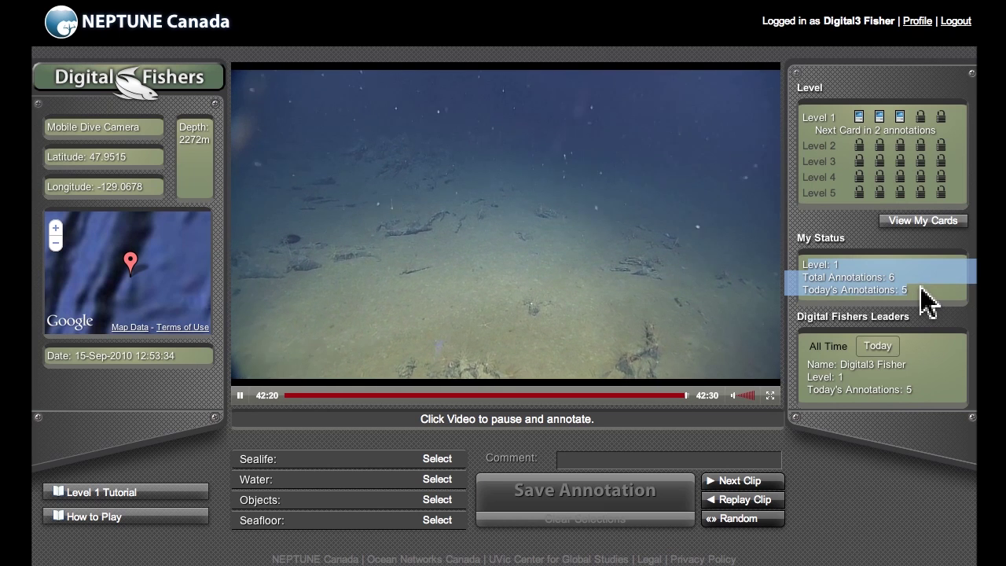
{"action": "left_click", "coordinate": [922, 289]}
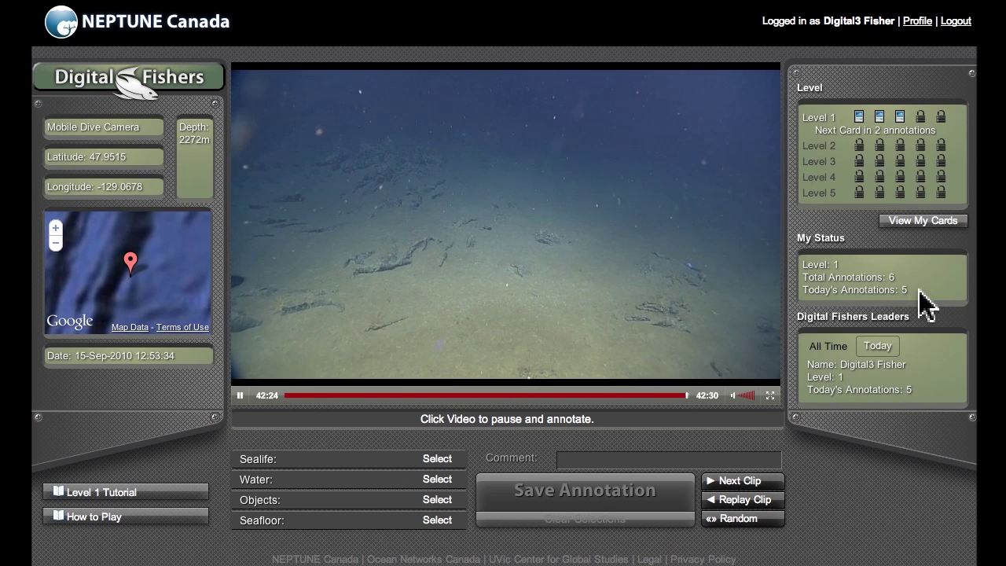
- View the all-time leader of Digital Fishers and switch back to today's leader
{"action": "left_click", "coordinate": [818, 347]}
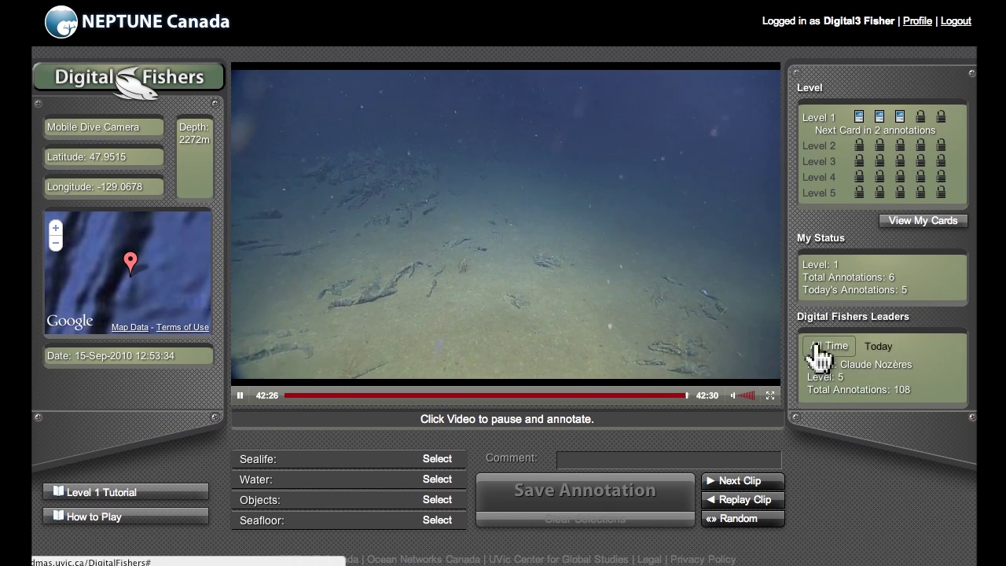
{"action": "left_click", "coordinate": [879, 348]}
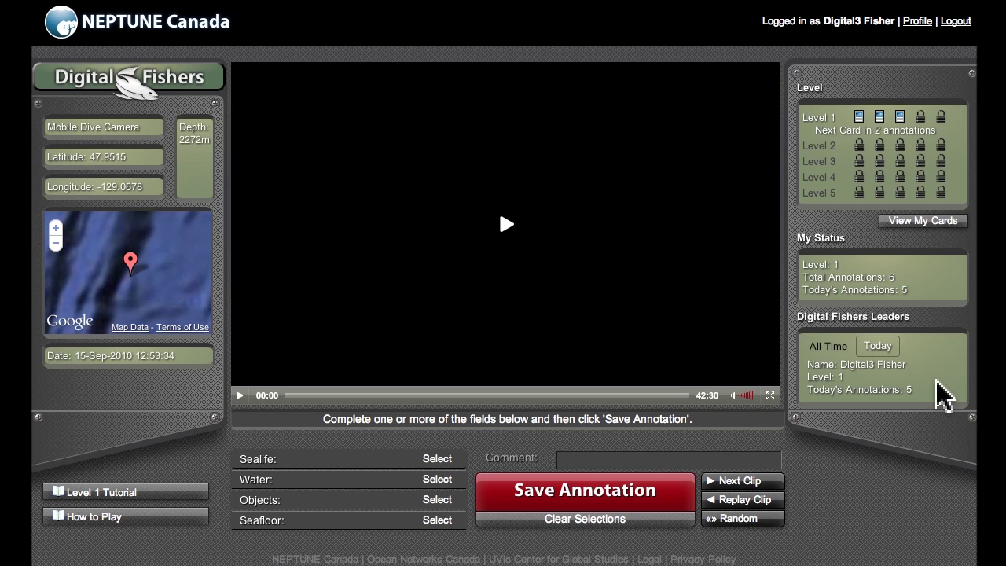
- Load another random clip and pause it at 44:48
{"action": "left_click", "coordinate": [777, 530]}
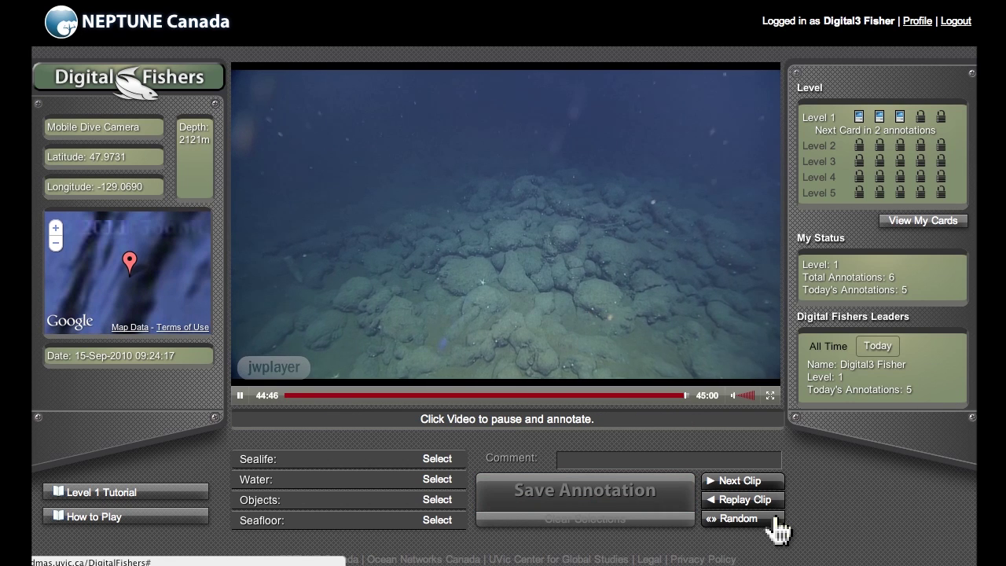
{"action": "left_click", "coordinate": [440, 303]}
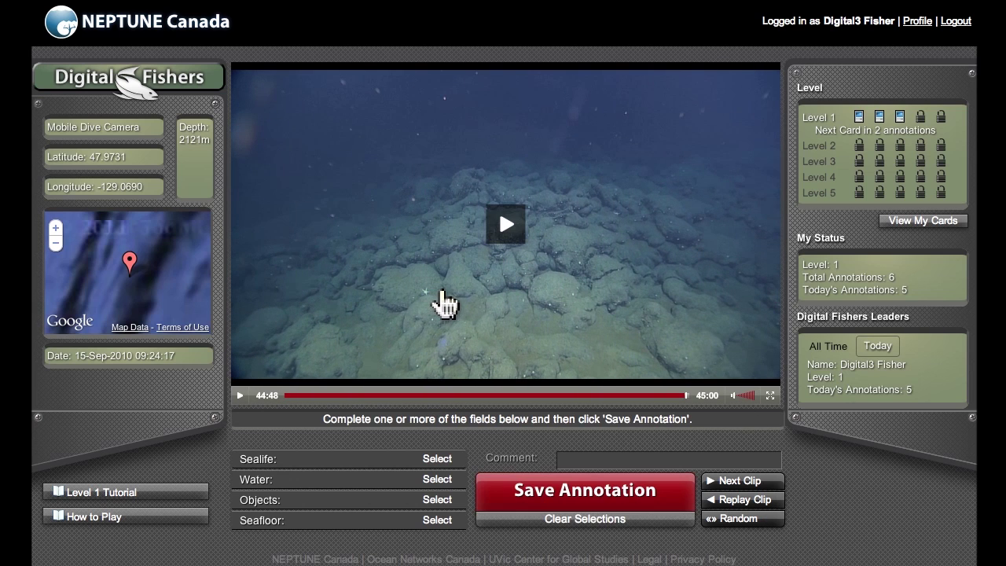
- Open the Level 1 Tutorial and view its examples of present sea life and medium water visibility
{"action": "left_click", "coordinate": [179, 493]}
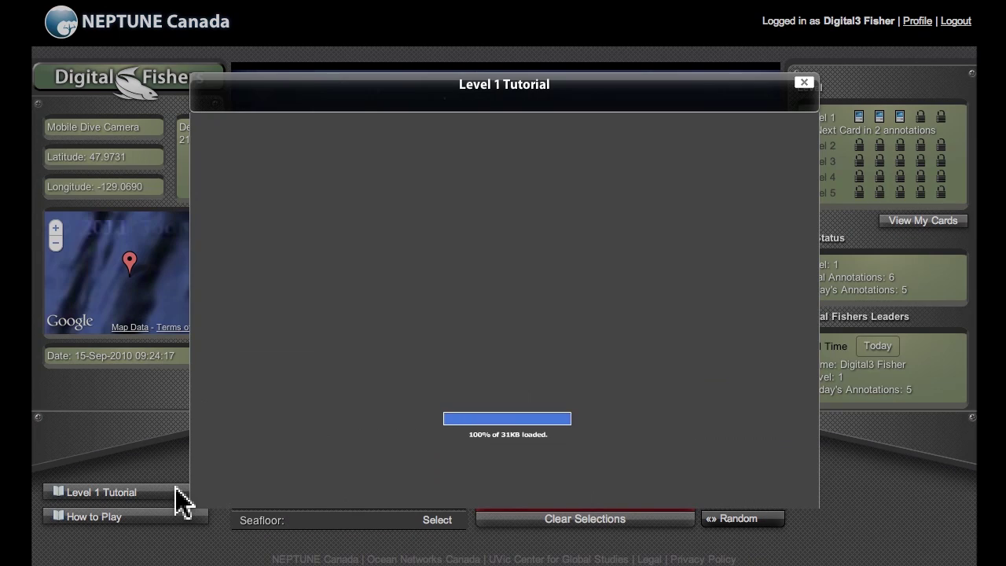
{"action": "left_click", "coordinate": [384, 260]}
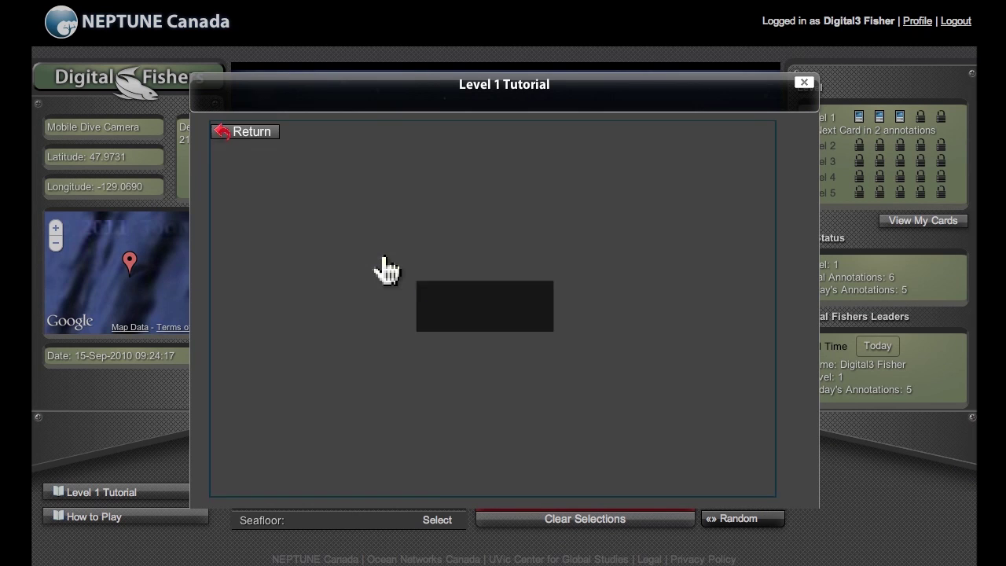
{"action": "left_click", "coordinate": [385, 260]}
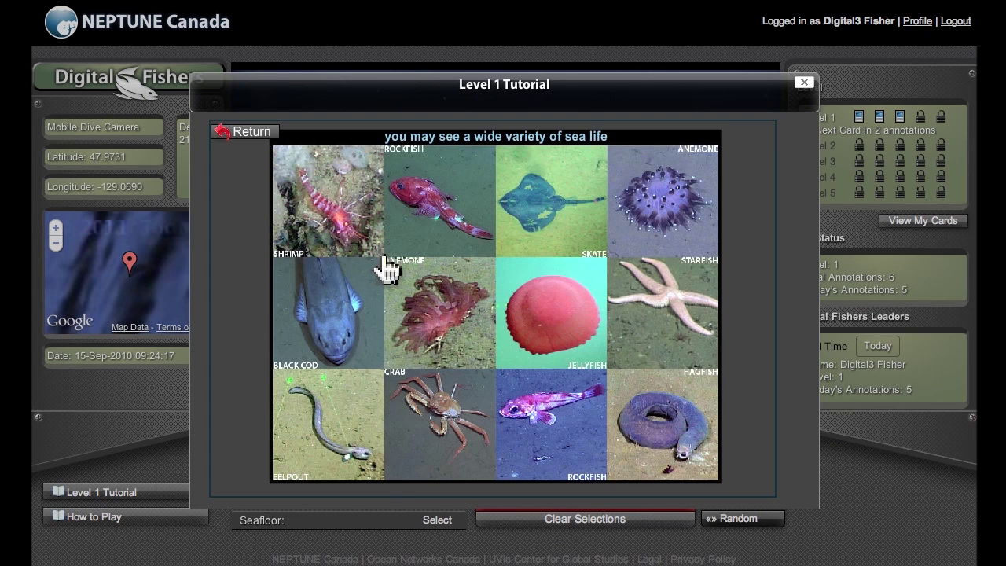
{"action": "left_click", "coordinate": [244, 132]}
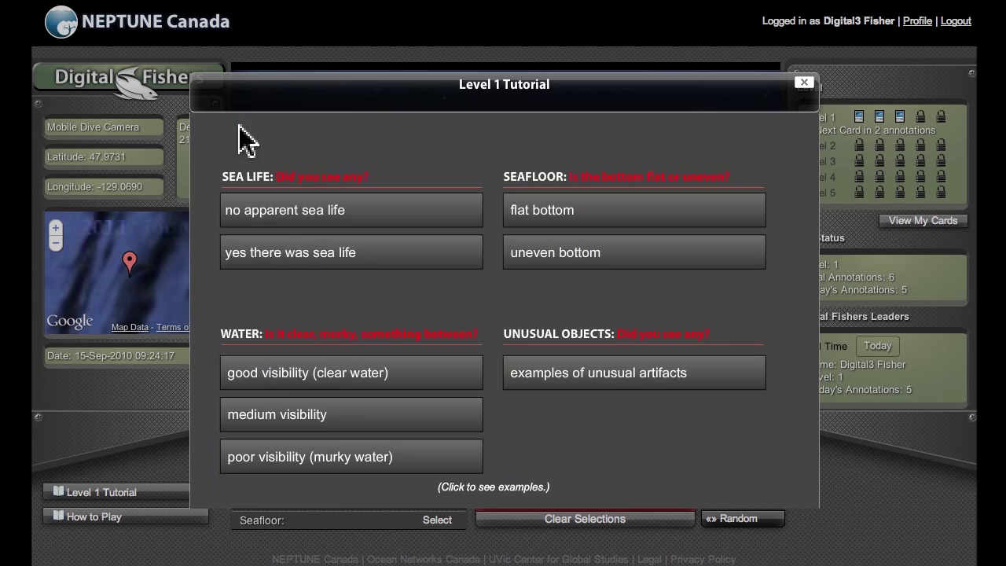
{"action": "left_click", "coordinate": [377, 415]}
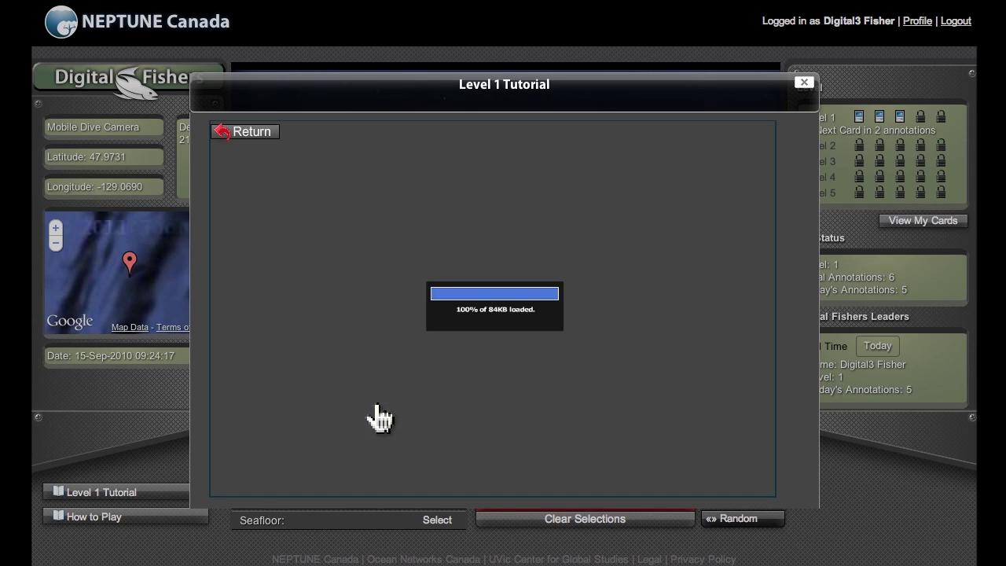
{"action": "left_click", "coordinate": [256, 134]}
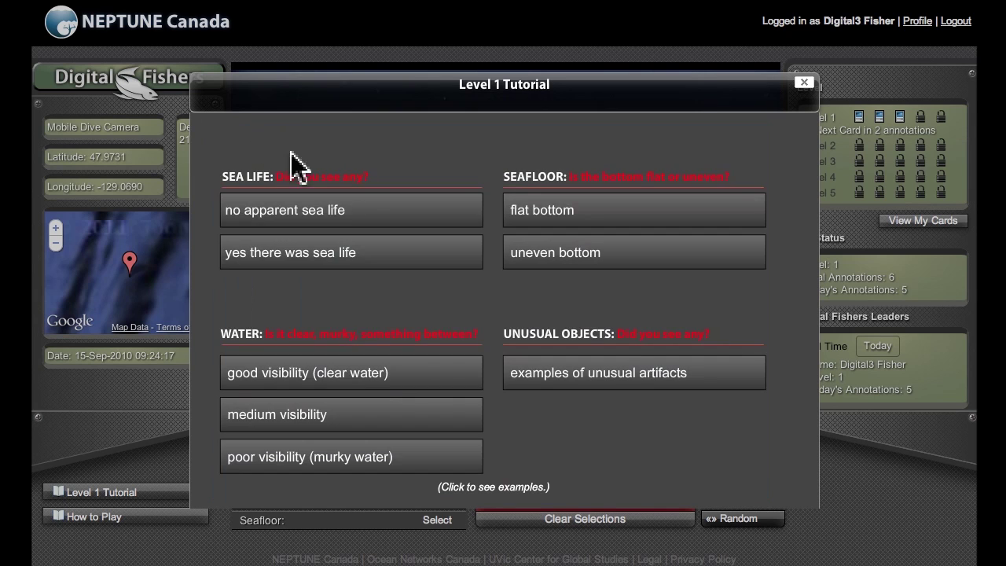
- View the tutorial's examples of an uneven bottom and unusual artifacts, and close the tutorial
{"action": "left_click", "coordinate": [607, 256]}
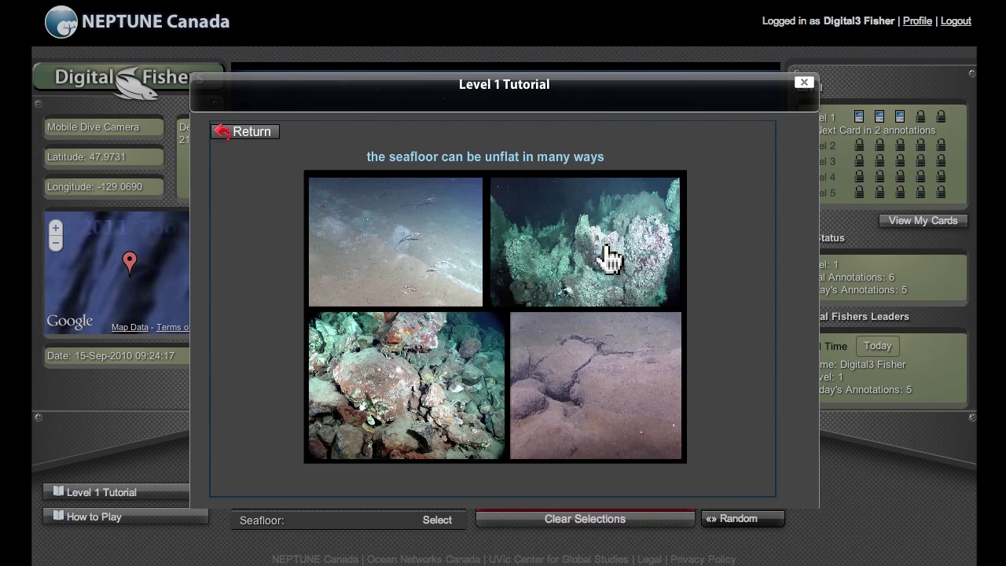
{"action": "left_click", "coordinate": [250, 133]}
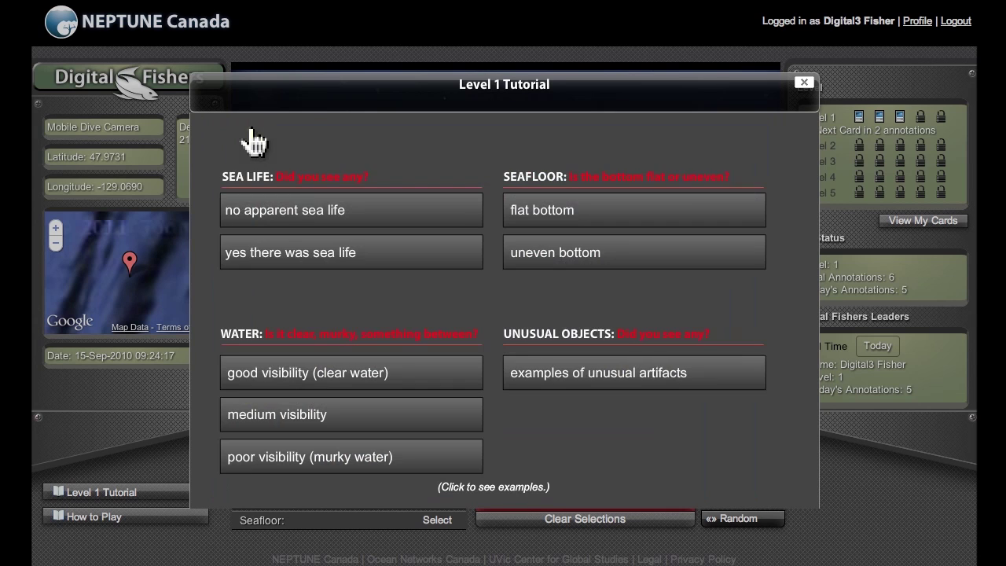
{"action": "left_click", "coordinate": [585, 385]}
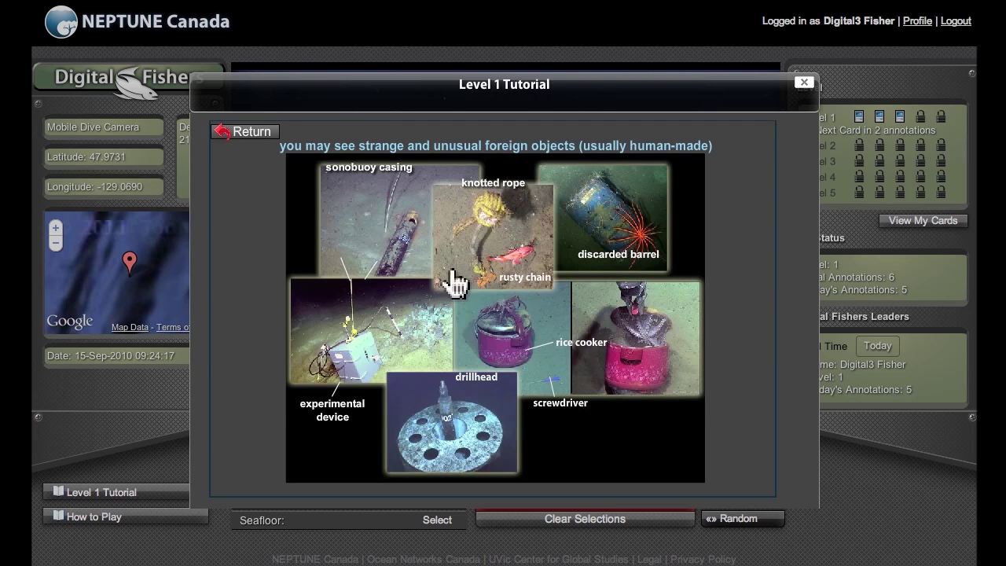
{"action": "left_click", "coordinate": [253, 134]}
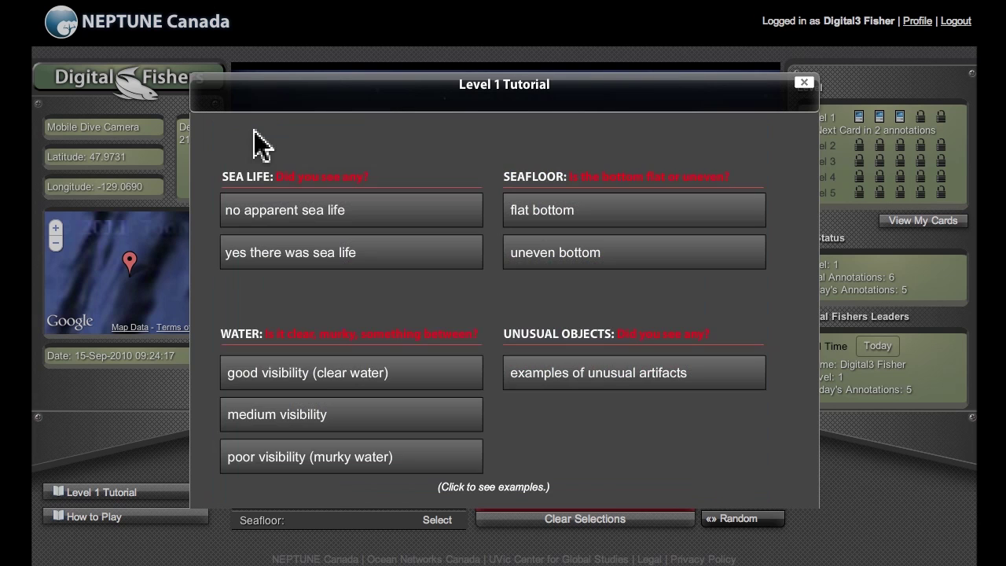
{"action": "left_click", "coordinate": [804, 82]}
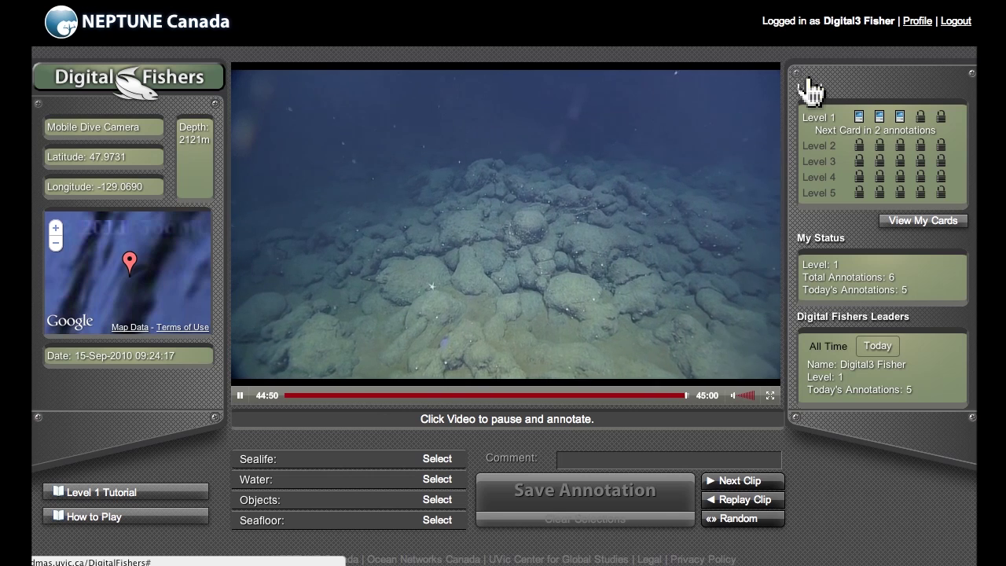